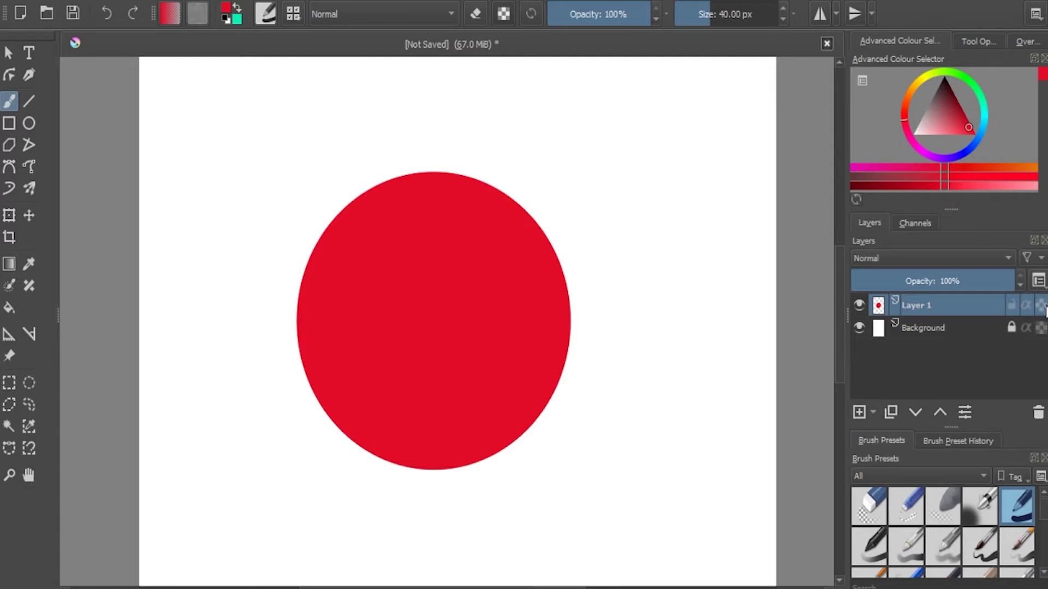
# Lock the transparency of Layer 1, which holds the red circle
pyautogui.click(1041, 306)
# Set the foreground painting colour to dark red #8d071a
pyautogui.click(227, 8)
pyautogui.click(451, 186)
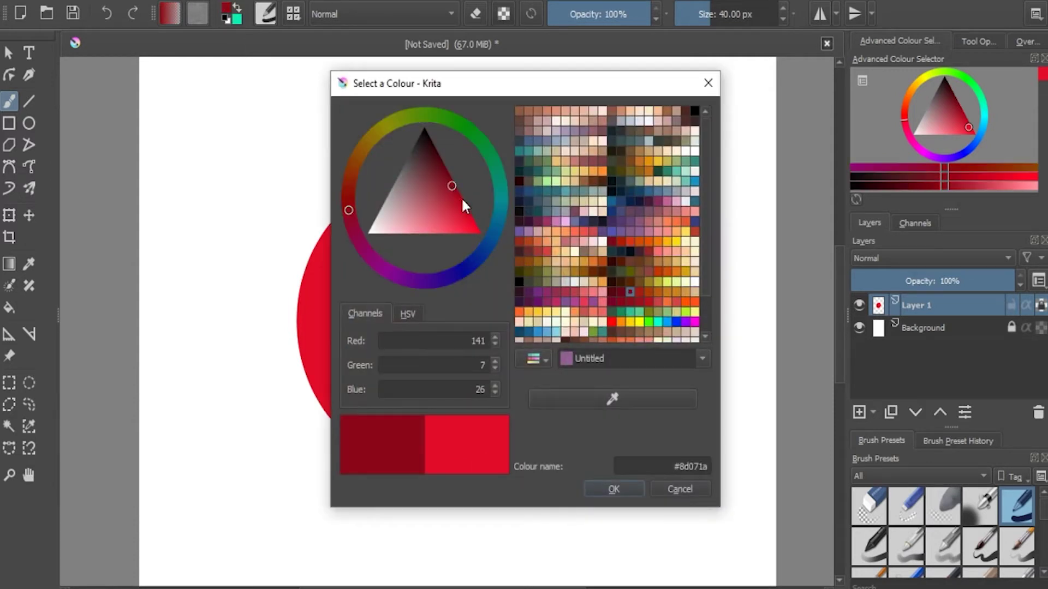
pyautogui.click(609, 488)
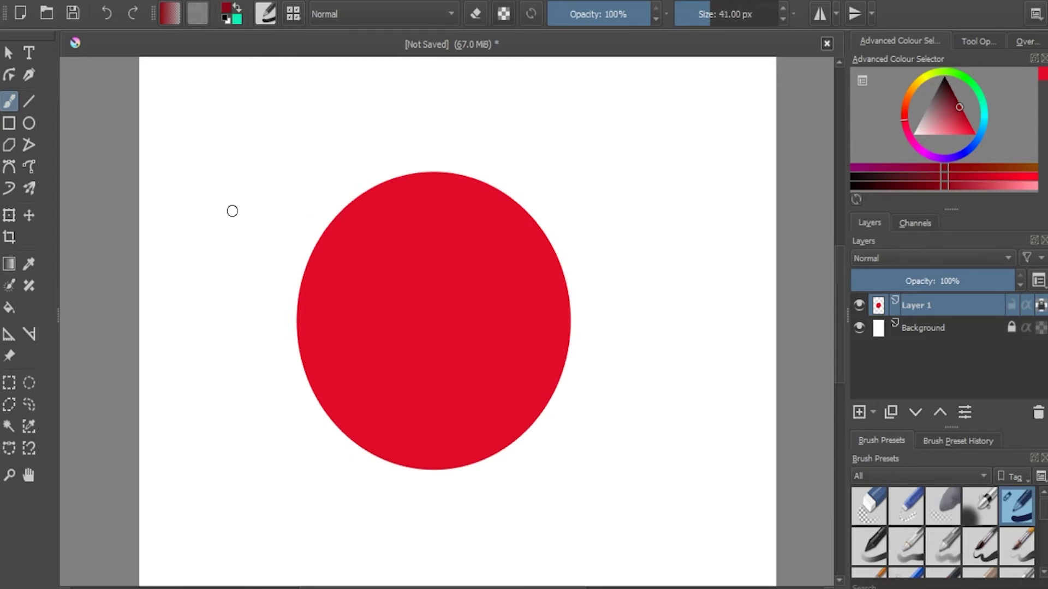
# Enlarge the brush and paint a wide dark red band over the circle's upper half
pyautogui.keyDown('shift'); pyautogui.moveTo(232, 211); pyautogui.dragTo(279, 212); pyautogui.keyUp('shift')
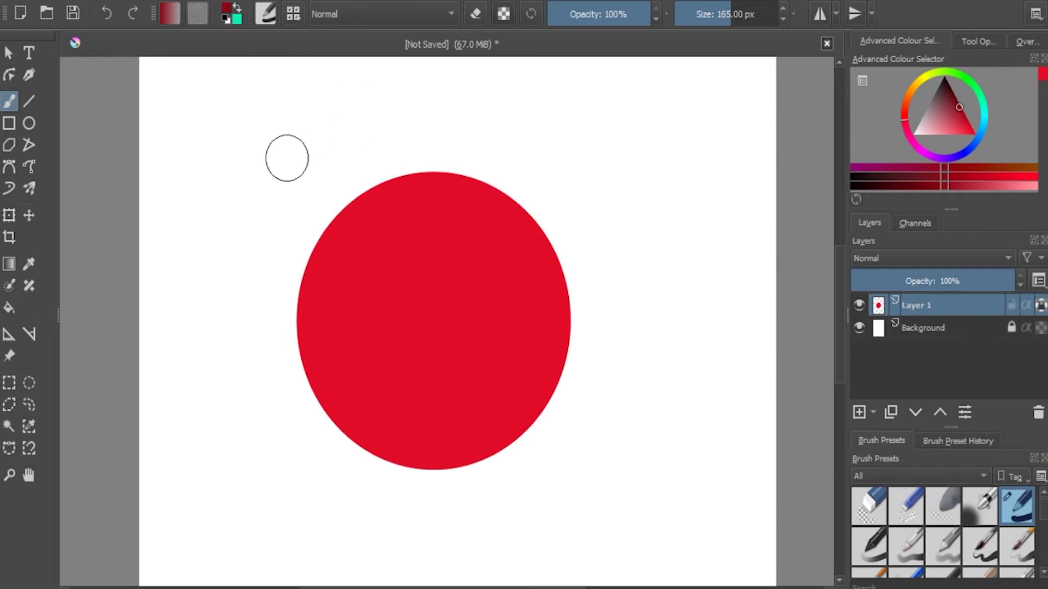
pyautogui.moveTo(547, 209); pyautogui.dragTo(400, 178)
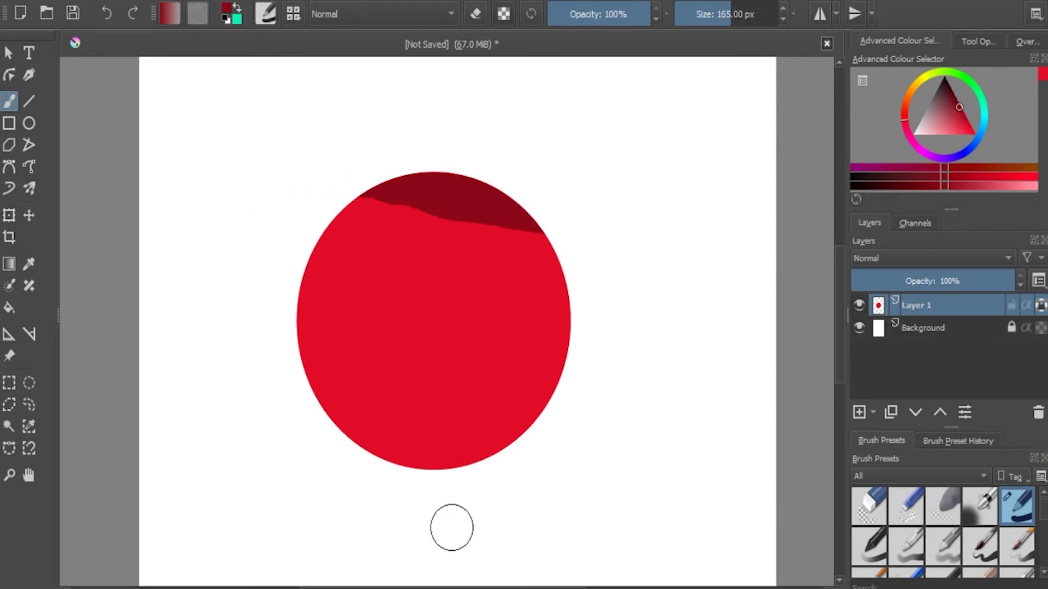
pyautogui.moveTo(604, 305)
pyautogui.mouseDown()
pyautogui.moveTo(428, 332)
pyautogui.moveTo(276, 308)
pyautogui.moveTo(548, 276)
pyautogui.moveTo(311, 253)
pyautogui.moveTo(530, 245)
pyautogui.mouseUp()
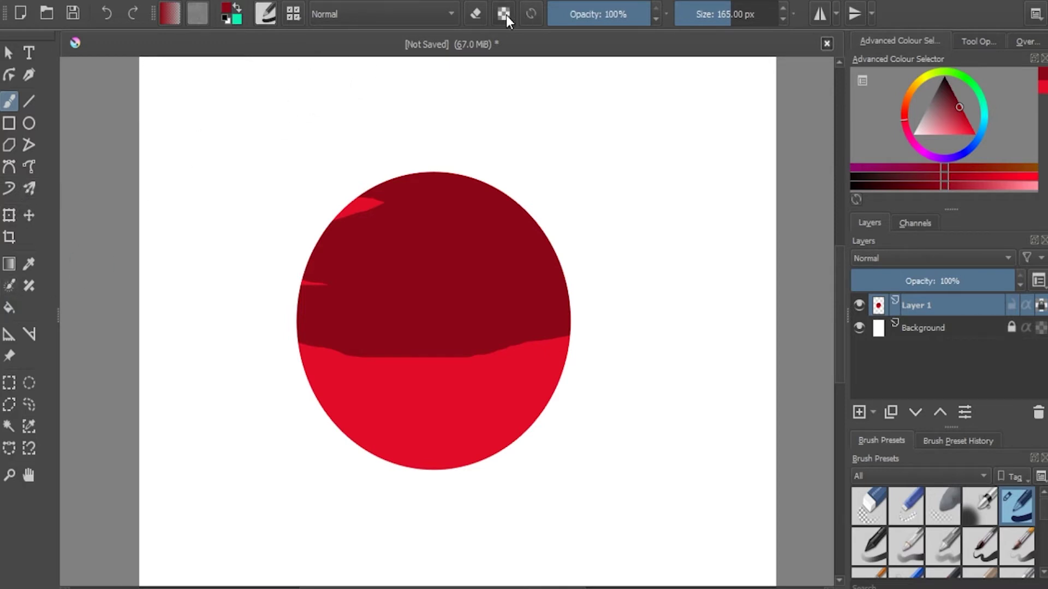
# Erase a hole in the middle of the circle, then undo it
pyautogui.click(474, 13)
pyautogui.moveTo(450, 327)
pyautogui.mouseDown()
pyautogui.moveTo(434, 346)
pyautogui.moveTo(454, 352)
pyautogui.mouseUp()
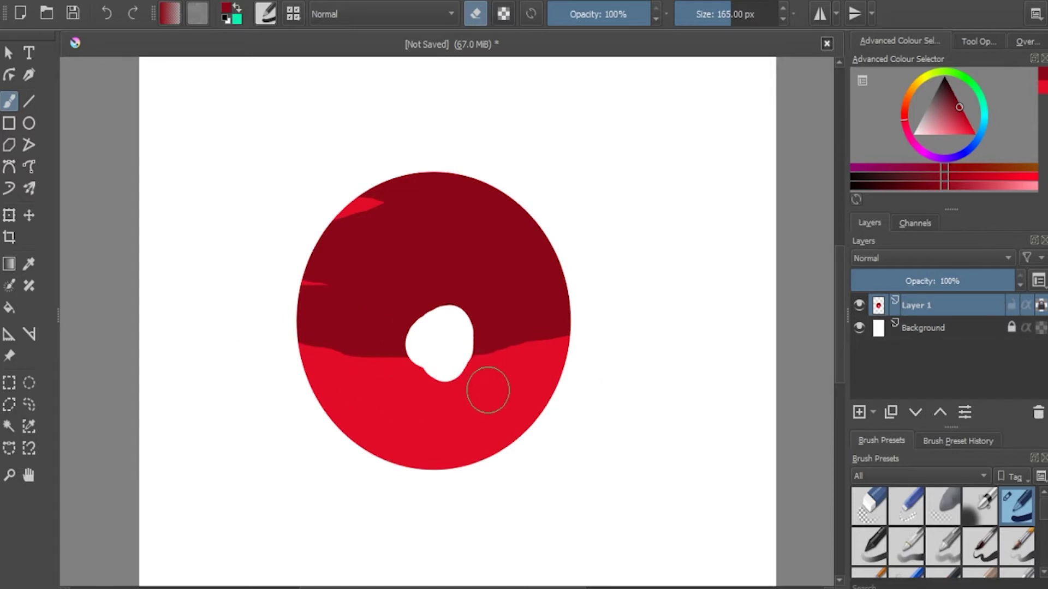
pyautogui.hotkey('ctrl', 'z')
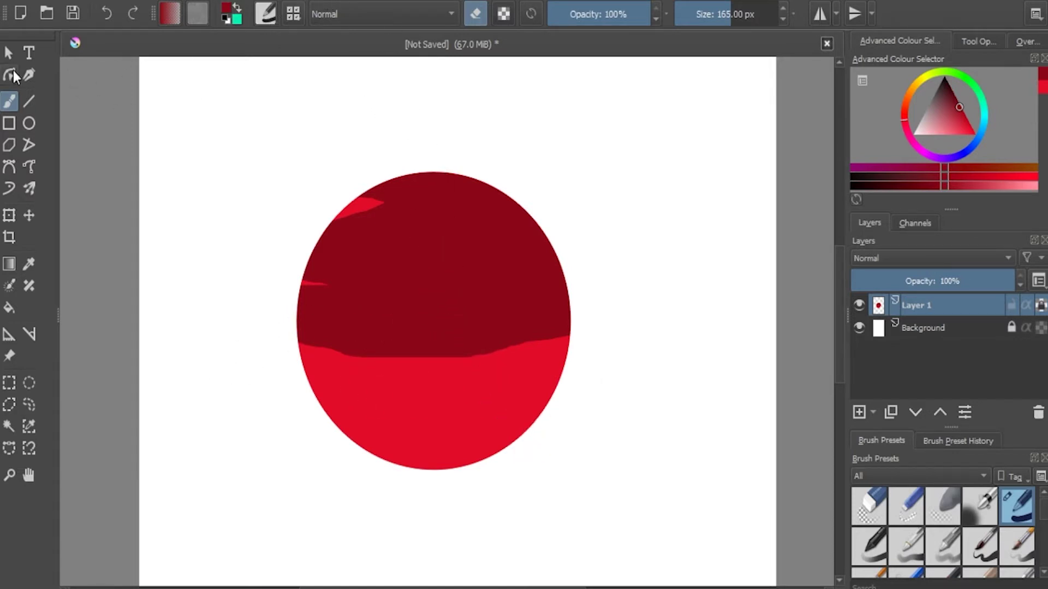
# Pick the circle's bright red and paint it back over the dark red area
pyautogui.click(481, 14)
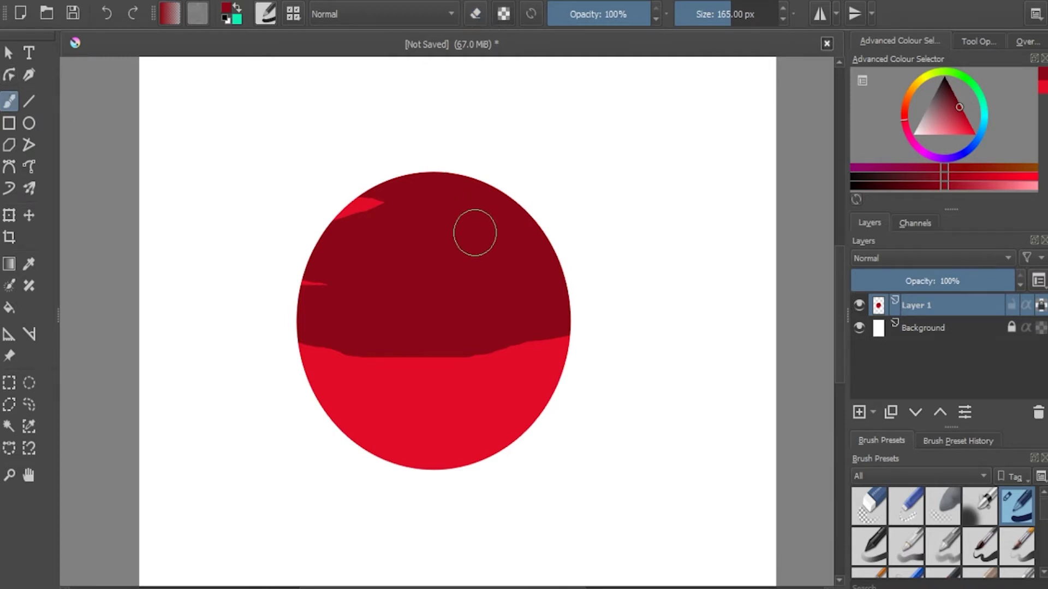
pyautogui.moveTo(491, 348); pyautogui.dragTo(462, 381)
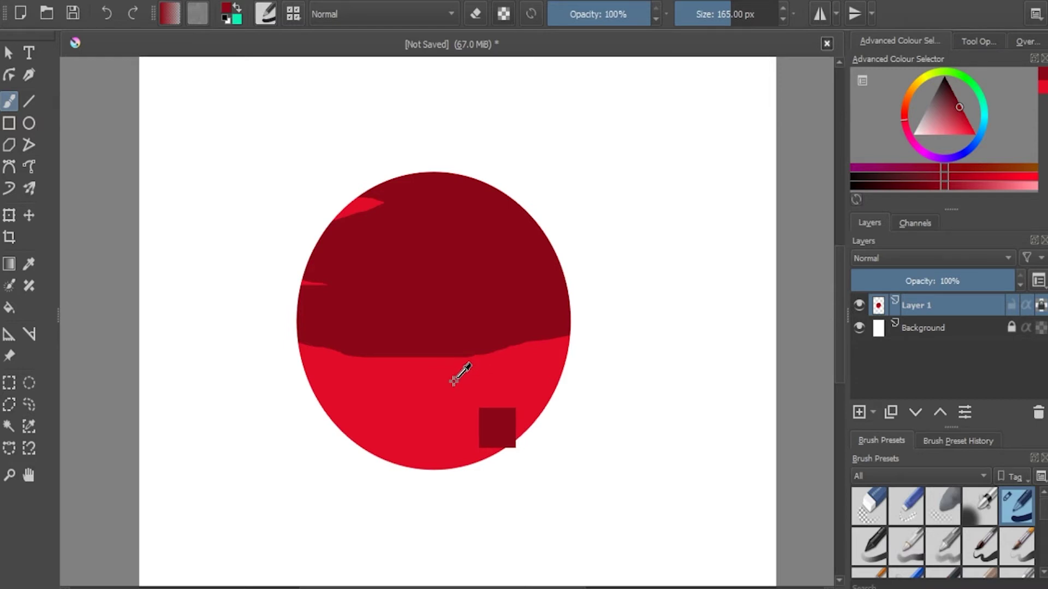
pyautogui.click(463, 381)
pyautogui.moveTo(450, 352)
pyautogui.mouseDown()
pyautogui.moveTo(331, 350)
pyautogui.moveTo(395, 320)
pyautogui.moveTo(524, 334)
pyautogui.moveTo(491, 346)
pyautogui.moveTo(538, 331)
pyautogui.moveTo(466, 304)
pyautogui.moveTo(325, 327)
pyautogui.moveTo(321, 215)
pyautogui.moveTo(384, 184)
pyautogui.moveTo(386, 266)
pyautogui.moveTo(517, 169)
pyautogui.moveTo(418, 276)
pyautogui.moveTo(580, 274)
pyautogui.moveTo(557, 279)
pyautogui.mouseUp()
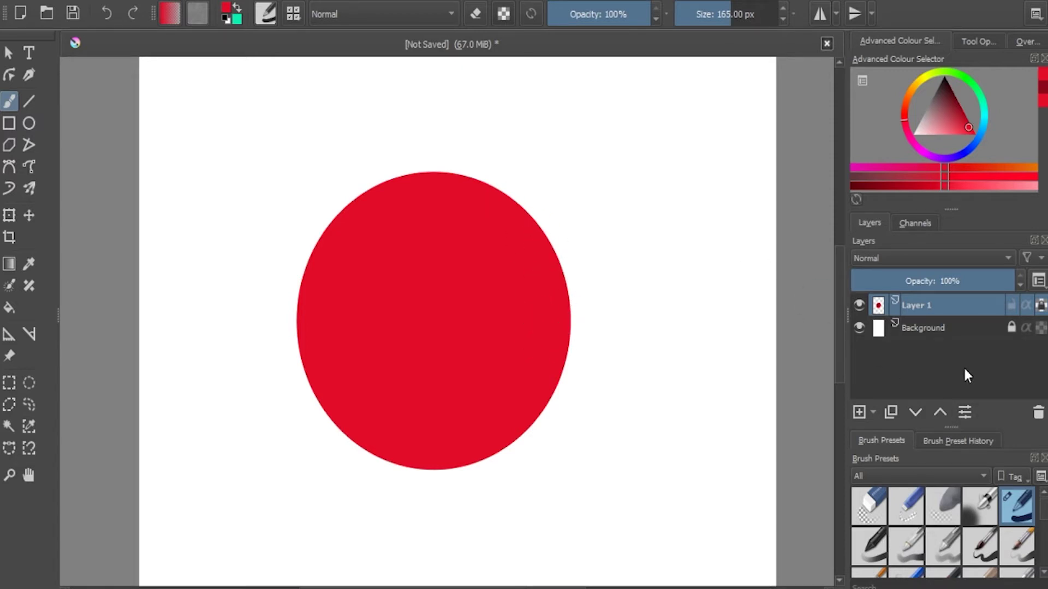
# Add a group layer, Layer 2, and move Layer 1 into it
pyautogui.click(874, 410)
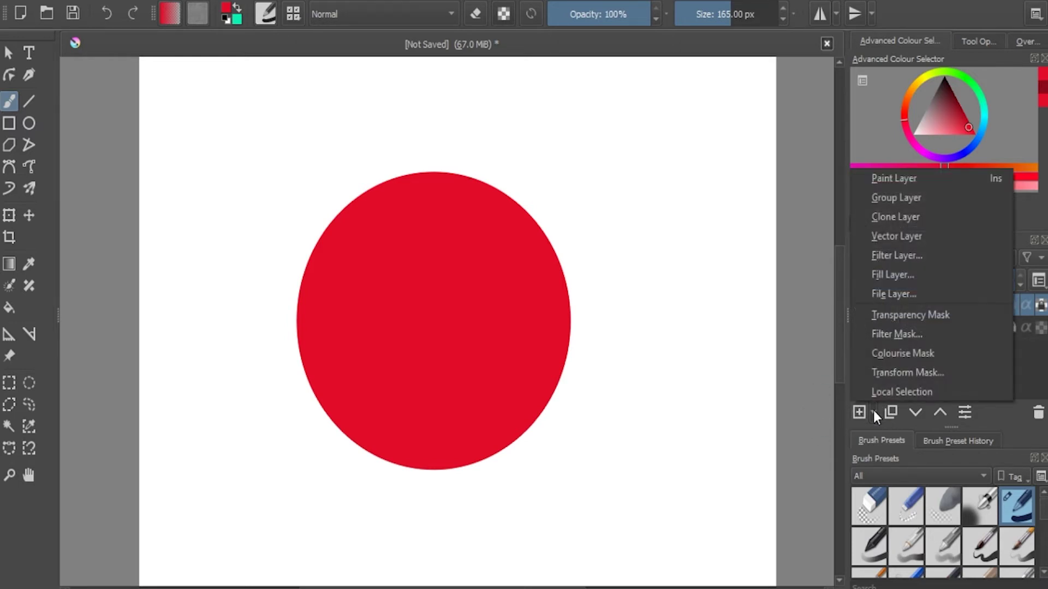
pyautogui.click(912, 199)
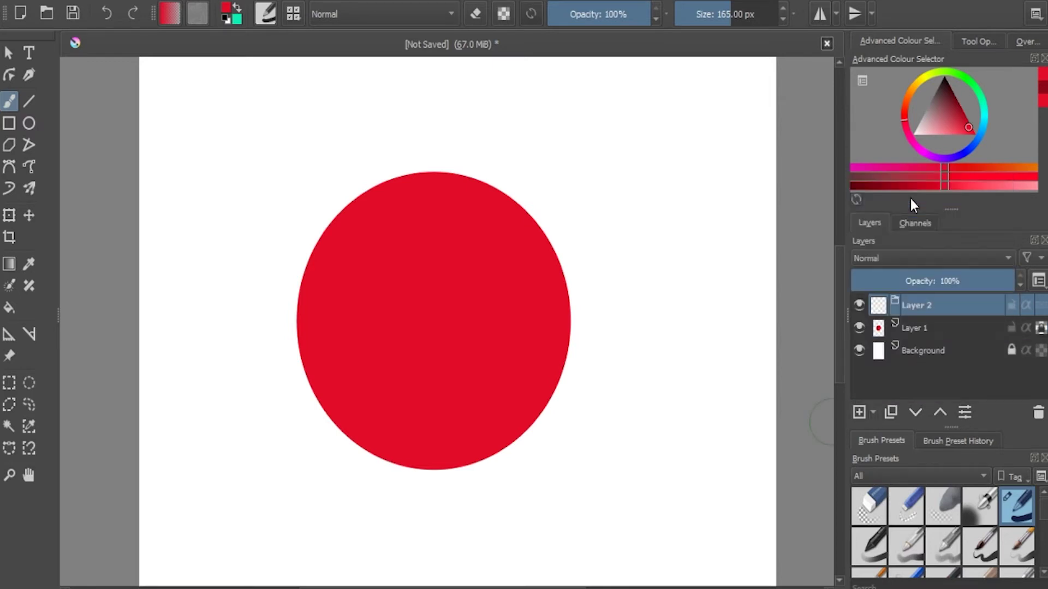
pyautogui.click(913, 329)
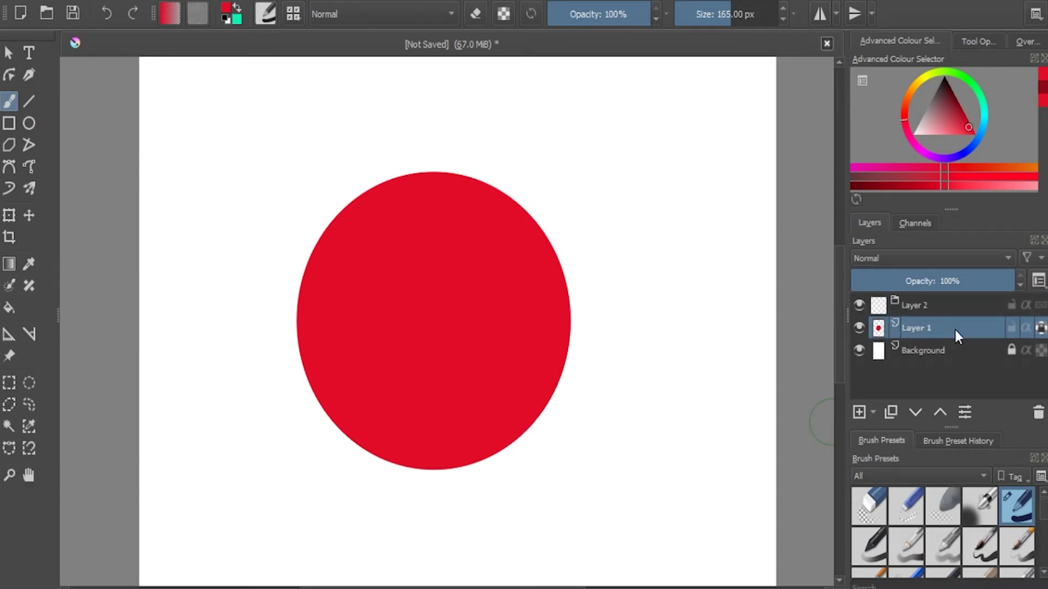
pyautogui.moveTo(915, 328)
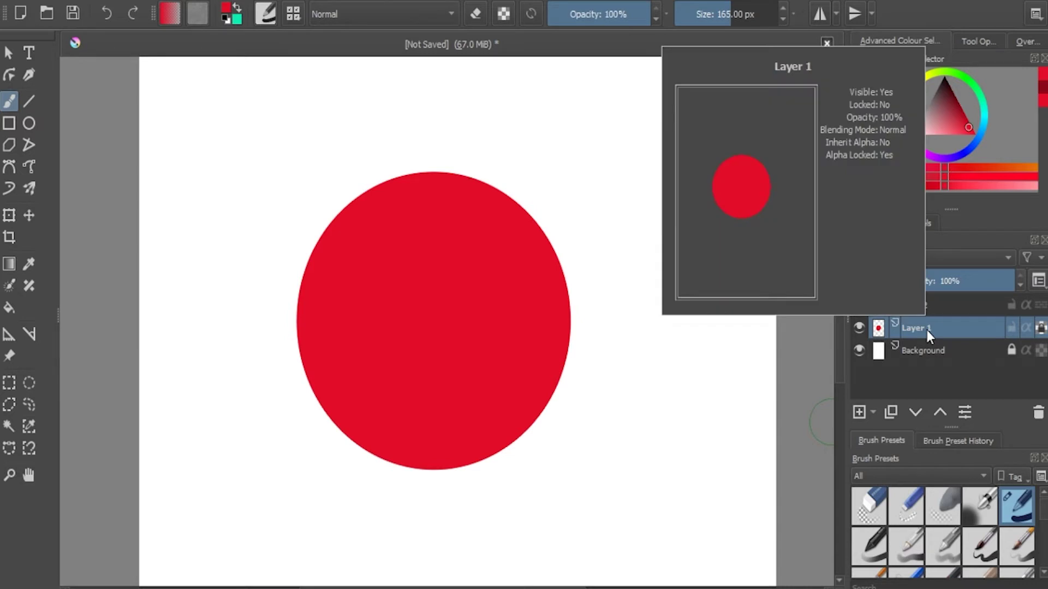
pyautogui.moveTo(953, 324); pyautogui.dragTo(946, 306)
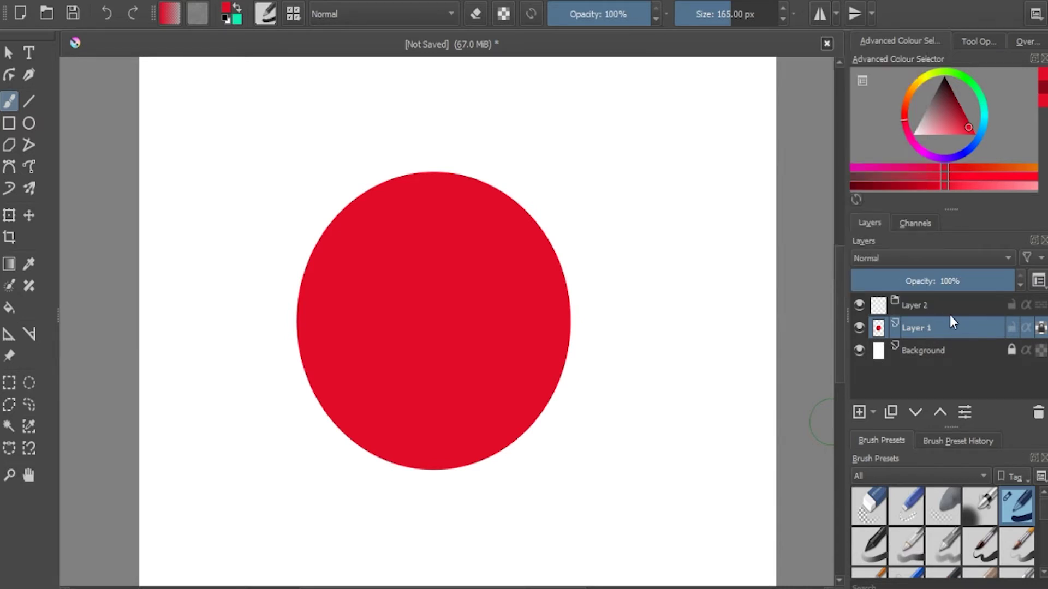
pyautogui.moveTo(946, 306); pyautogui.dragTo(978, 303)
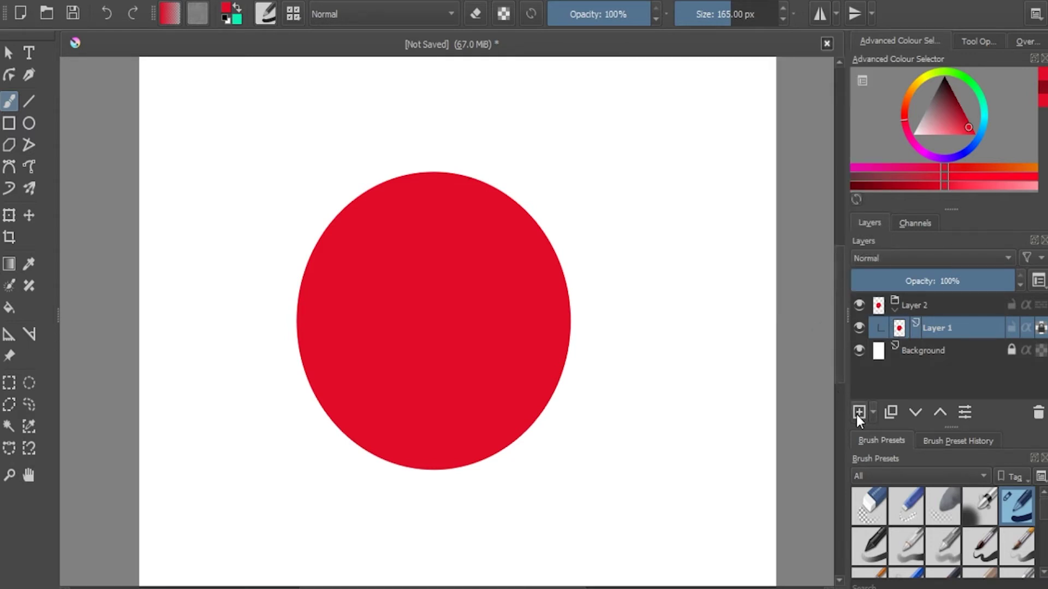
# Add empty Layer 3 above Layer 1 and set the painting colour to deep red
pyautogui.click(857, 412)
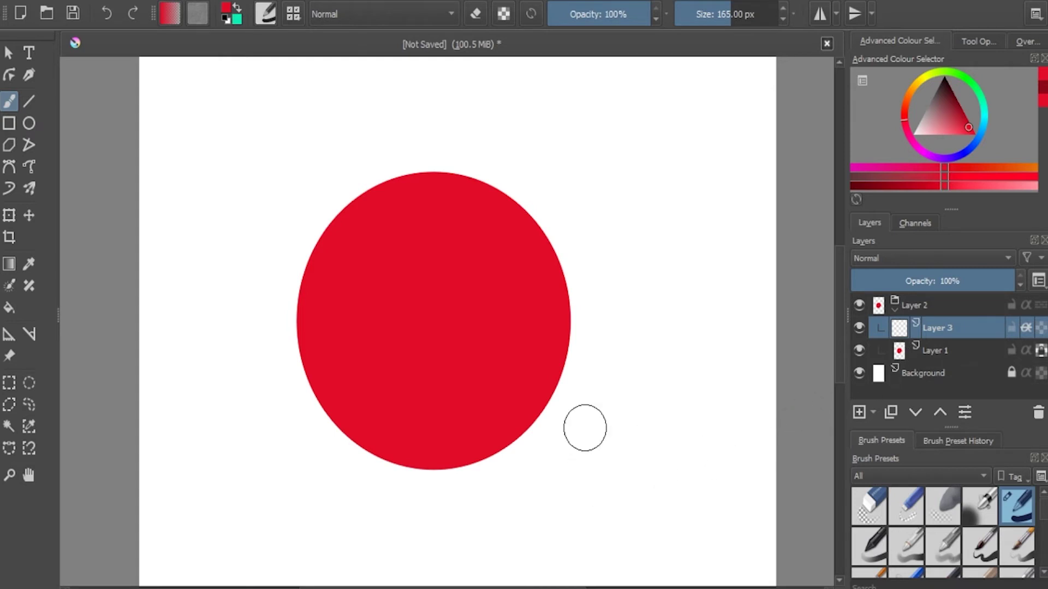
pyautogui.click(227, 11)
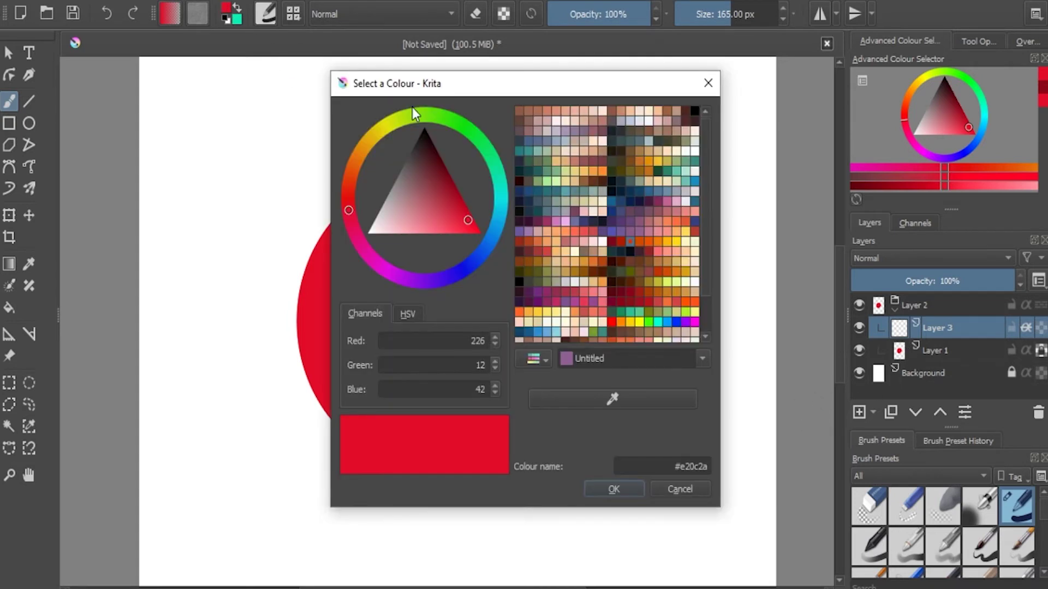
pyautogui.click(445, 206)
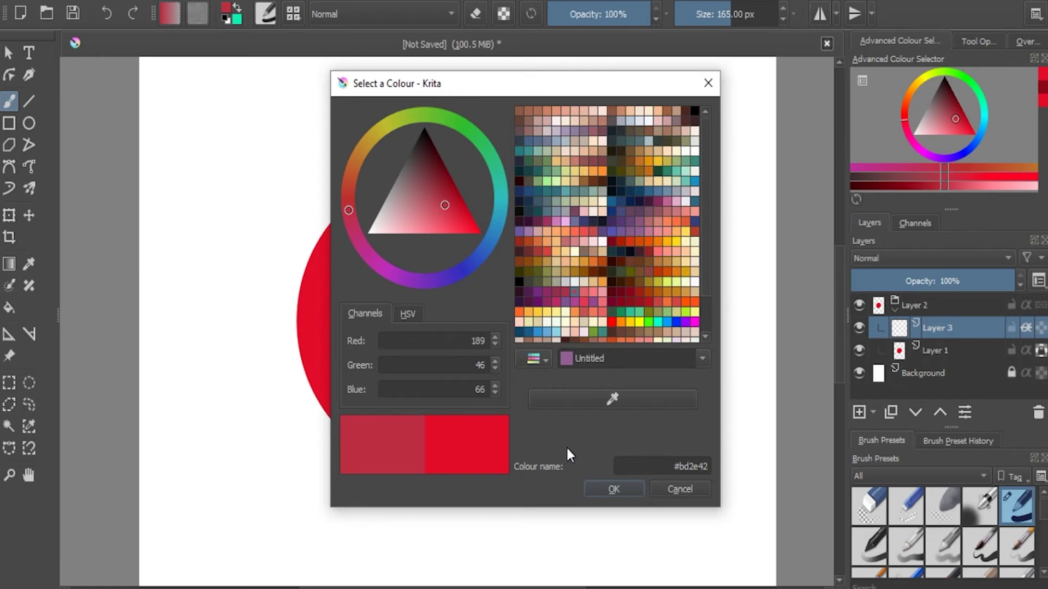
pyautogui.click(445, 168)
pyautogui.click(612, 489)
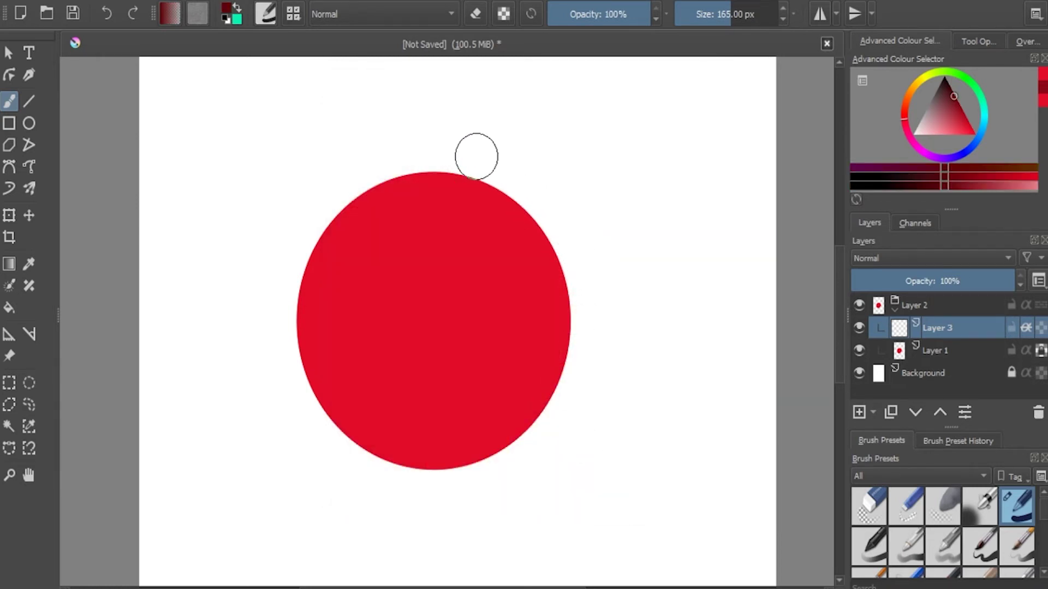
# Brush a single dark red crescent stroke along the circle's right side on Layer 3
pyautogui.moveTo(485, 160)
pyautogui.mouseDown()
pyautogui.moveTo(558, 357)
pyautogui.moveTo(501, 444)
pyautogui.moveTo(347, 483)
pyautogui.moveTo(499, 417)
pyautogui.moveTo(533, 288)
pyautogui.moveTo(482, 180)
pyautogui.moveTo(443, 153)
pyautogui.moveTo(503, 243)
pyautogui.moveTo(499, 338)
pyautogui.moveTo(463, 406)
pyautogui.moveTo(377, 442)
pyautogui.moveTo(287, 439)
pyautogui.mouseUp()
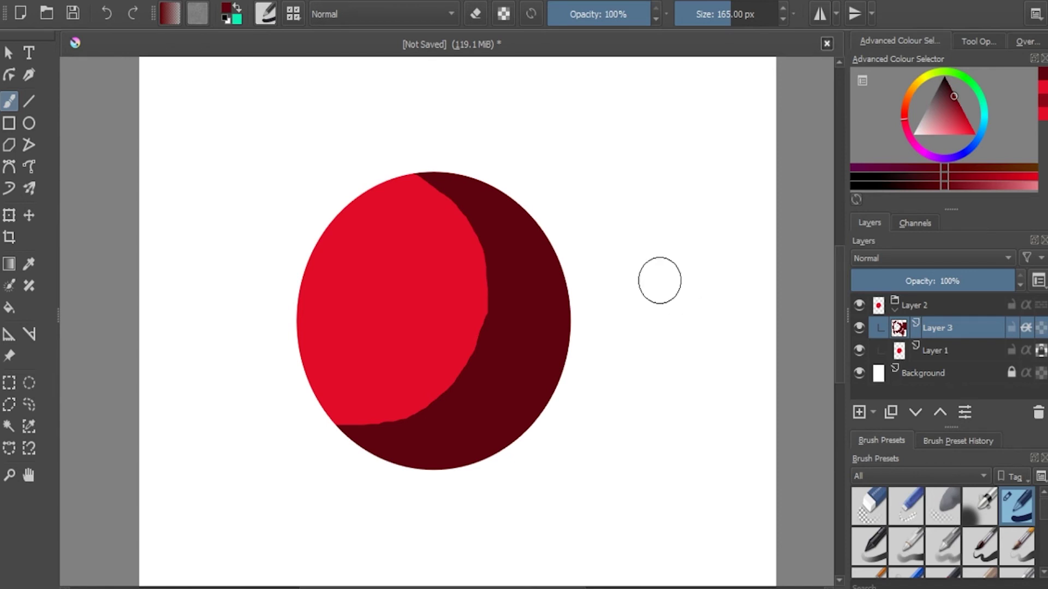
# Erase the crescent's inner part to thin the shadow, then open and dismiss the Add Layer list
pyautogui.click(475, 13)
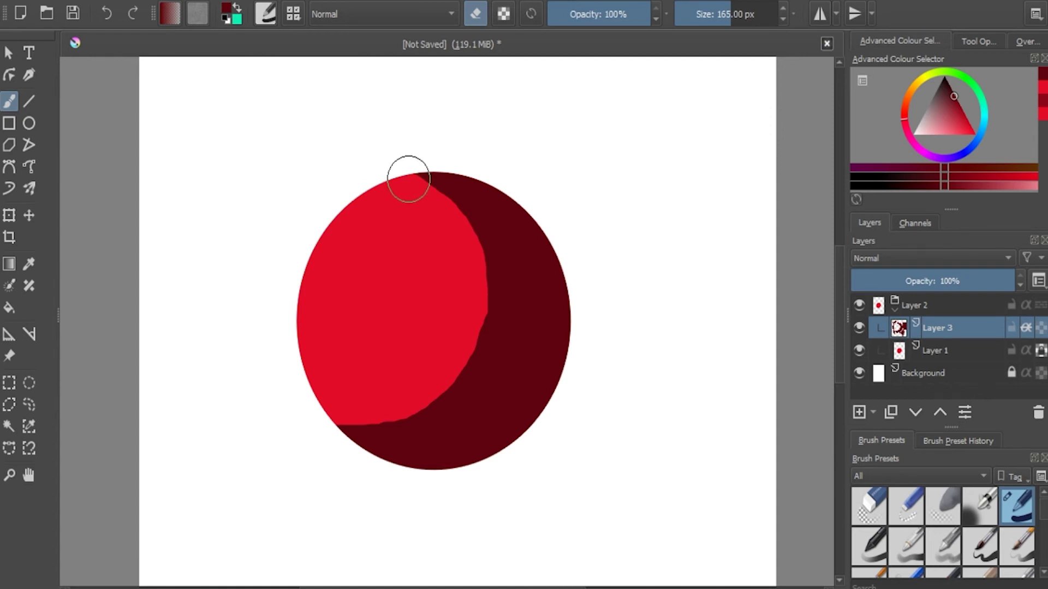
pyautogui.moveTo(409, 177)
pyautogui.mouseDown()
pyautogui.moveTo(464, 361)
pyautogui.moveTo(396, 431)
pyautogui.moveTo(430, 173)
pyautogui.mouseUp()
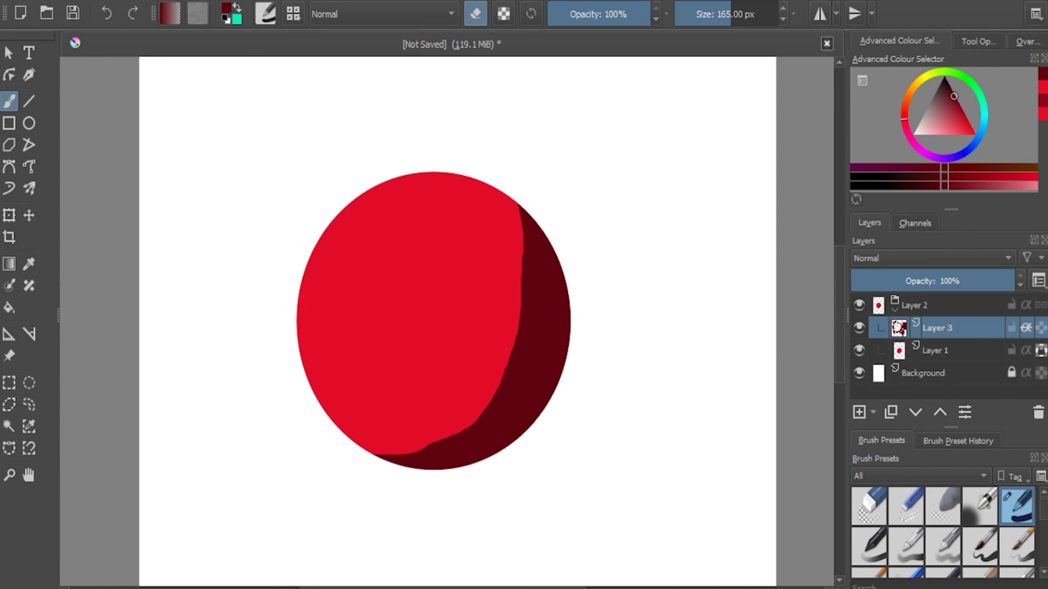
pyautogui.click(872, 411)
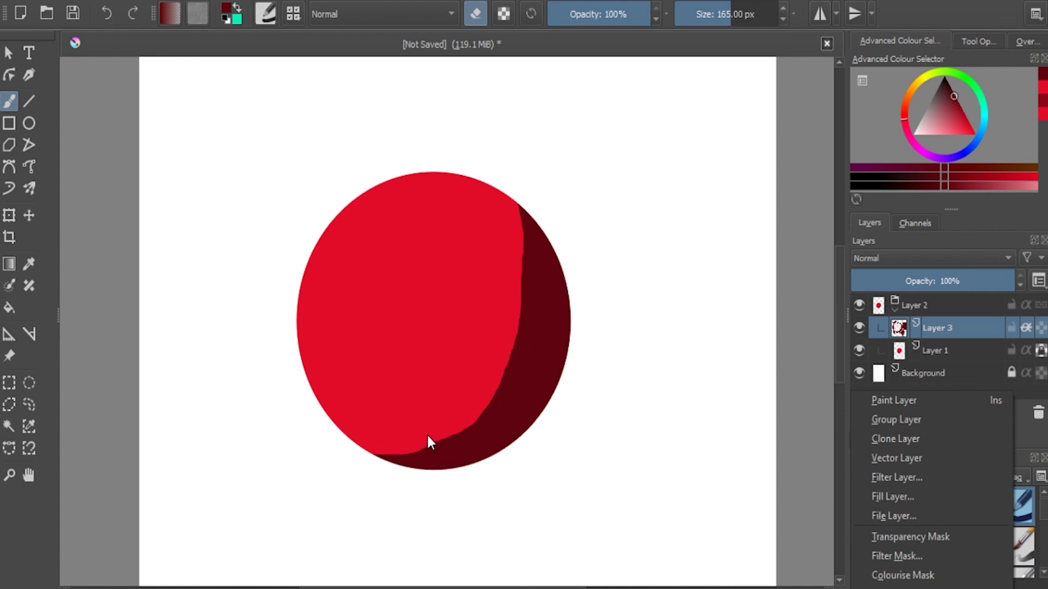
pyautogui.click(563, 382)
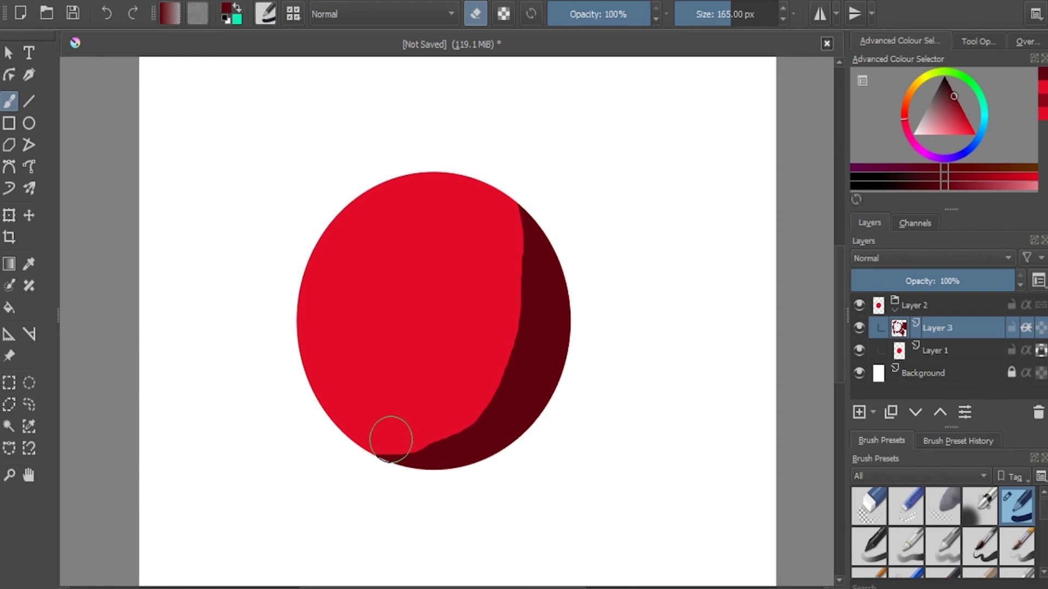